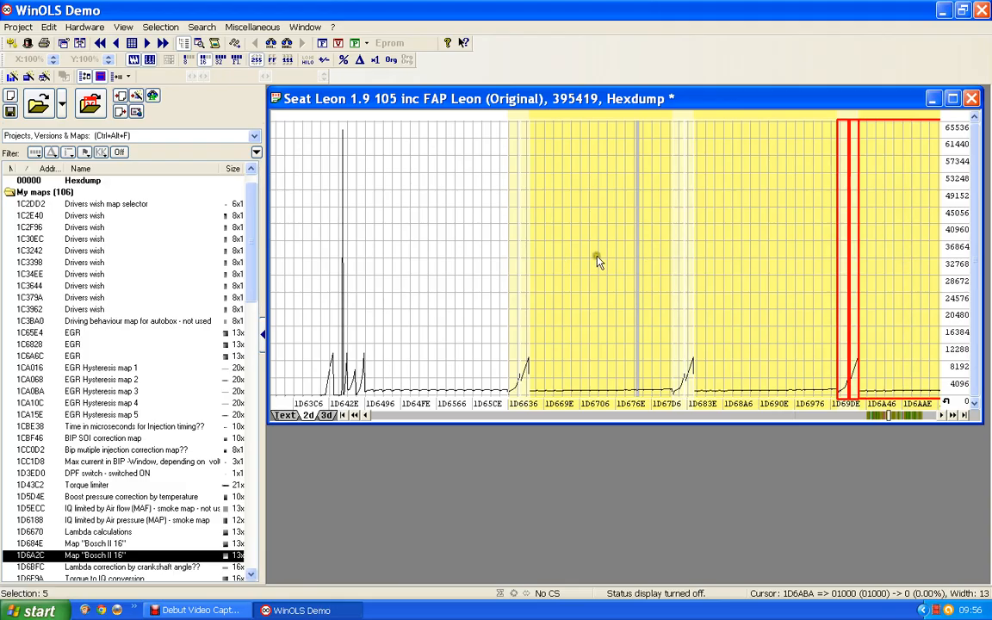
{"action": "left_click", "coordinate": [658, 256]}
{"action": "left_click", "coordinate": [751, 255]}
{"action": "left_click", "coordinate": [903, 263]}
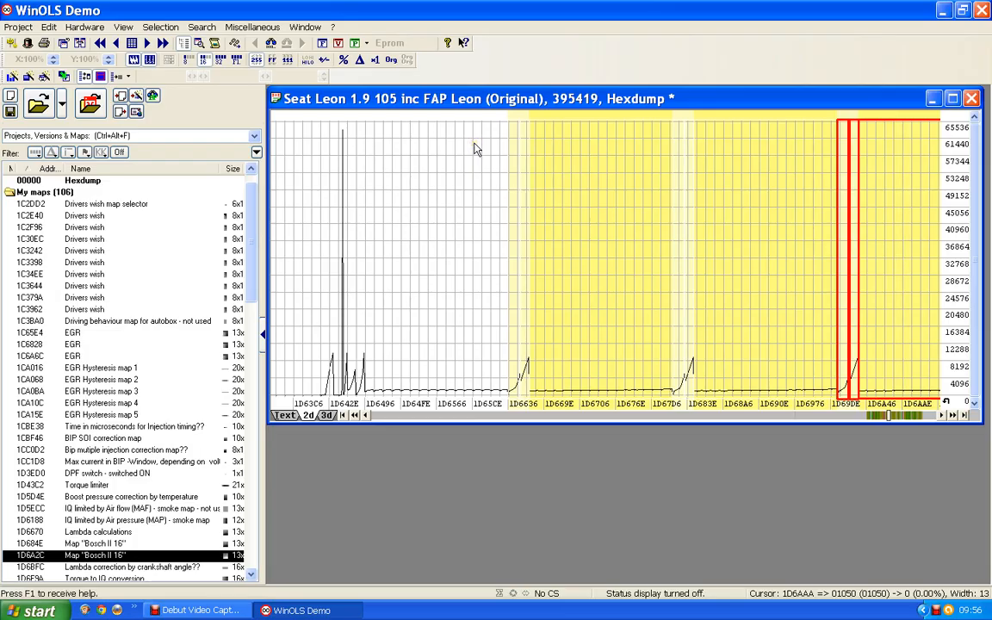
Step: Switch to the text hexdump view, select the 13×16 block of values starting at 1D6492, and create a map from it
{"action": "left_click", "coordinate": [287, 417]}
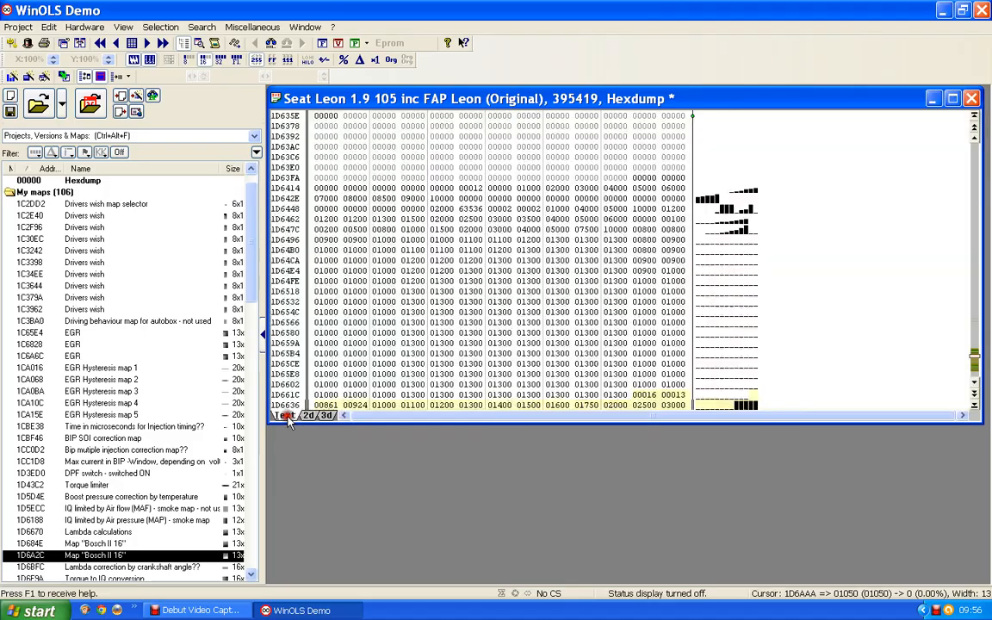
{"action": "scroll", "coordinate": [414, 341], "scroll_direction": "down", "scroll_amount": 7}
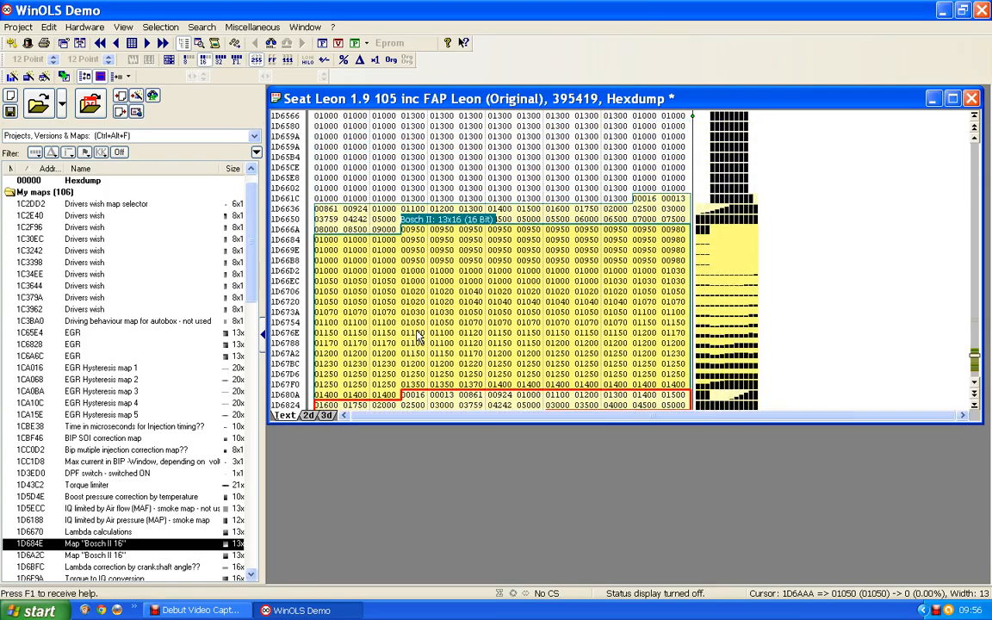
{"action": "scroll", "coordinate": [417, 336], "scroll_direction": "up", "scroll_amount": 5}
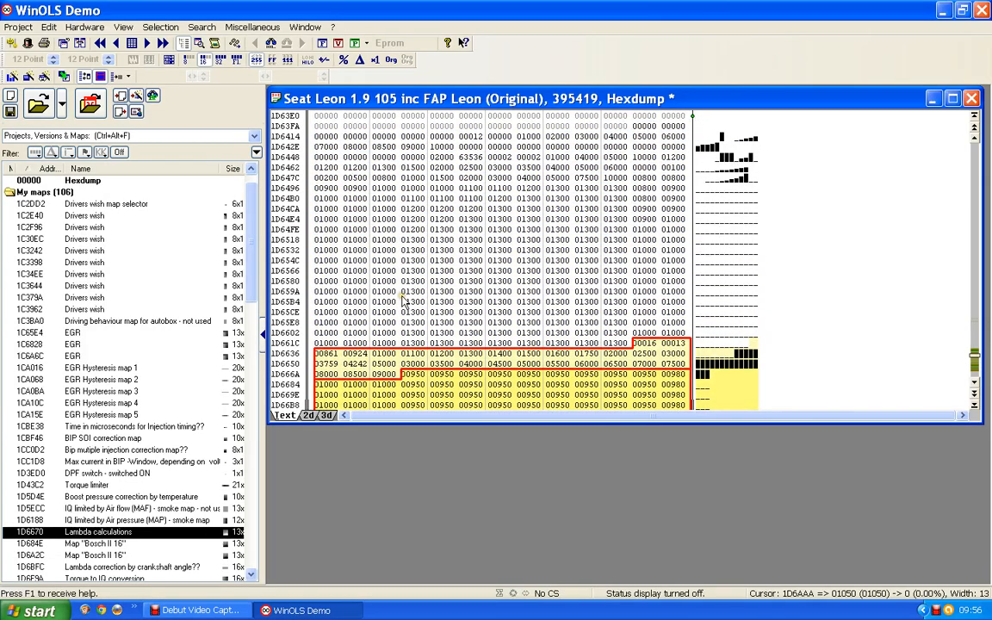
{"action": "left_click", "coordinate": [614, 344]}
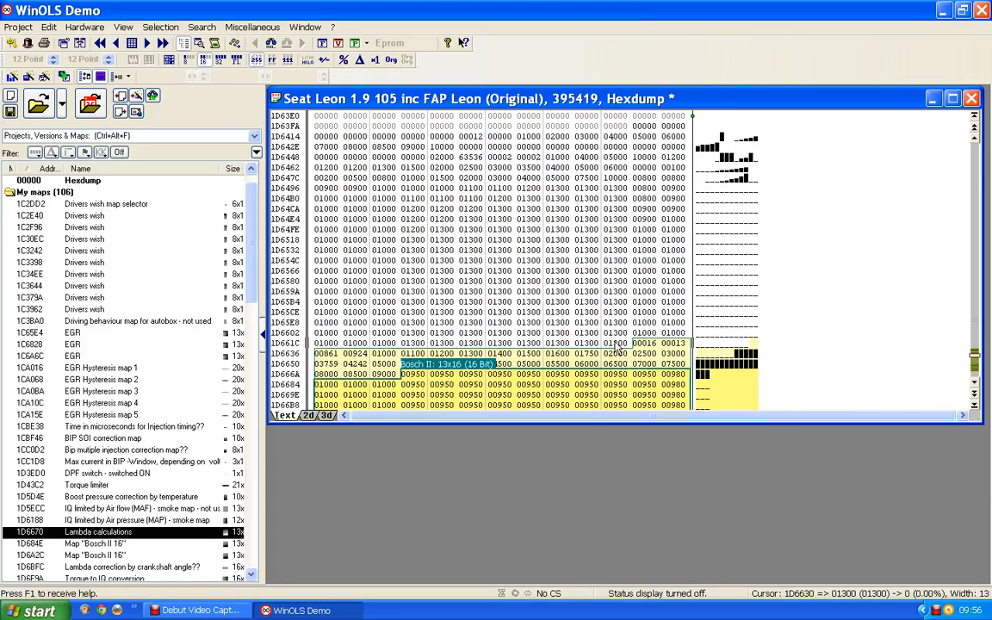
{"action": "key", "text": "ctrl+Left"}
{"action": "key", "text": "ctrl+Left"}
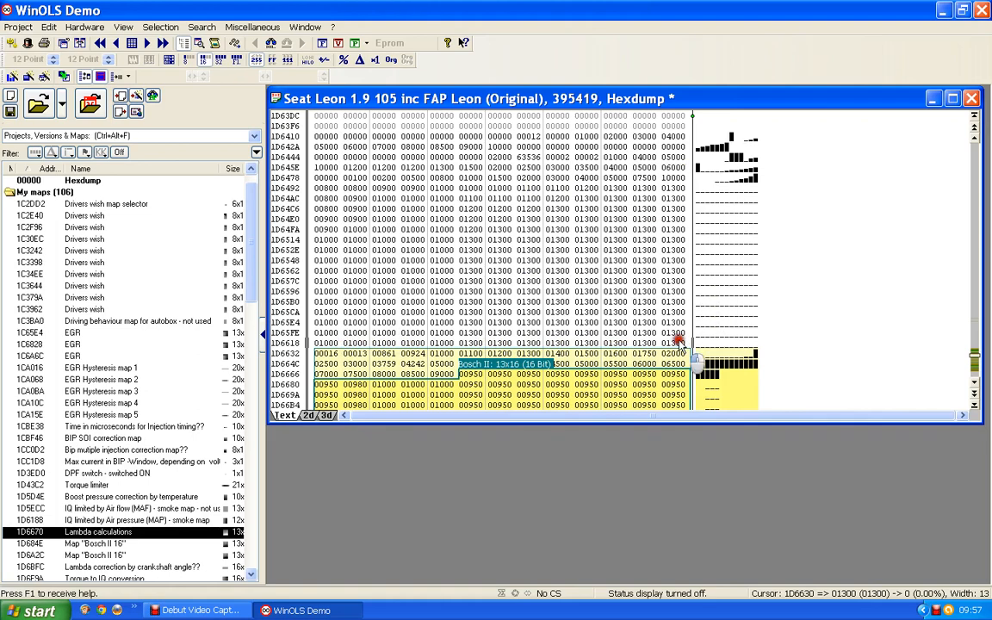
{"action": "left_click_drag", "start_coordinate": [679, 342], "coordinate": [317, 187]}
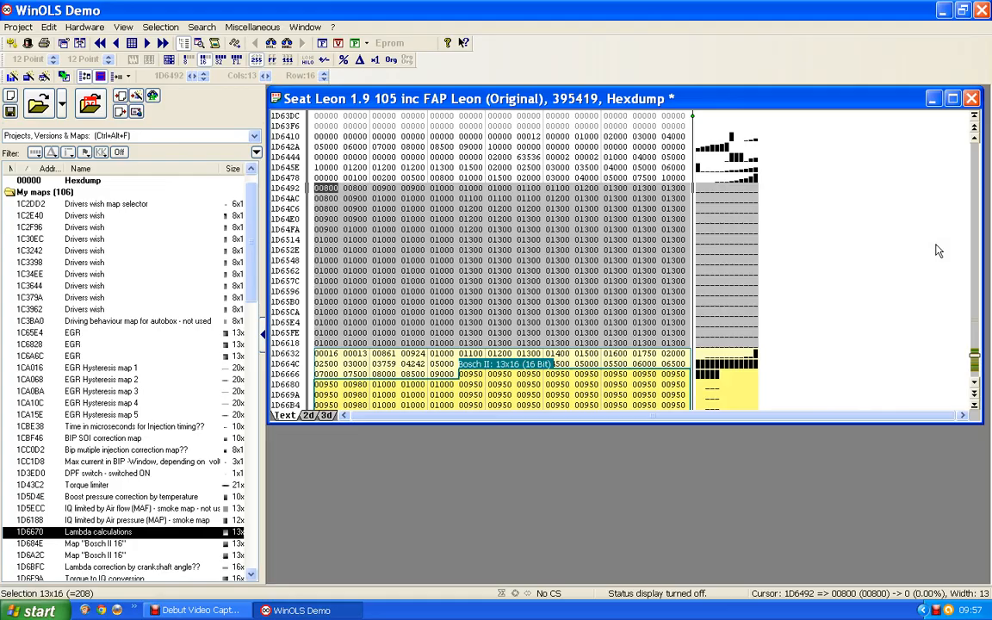
{"action": "key", "text": "k"}
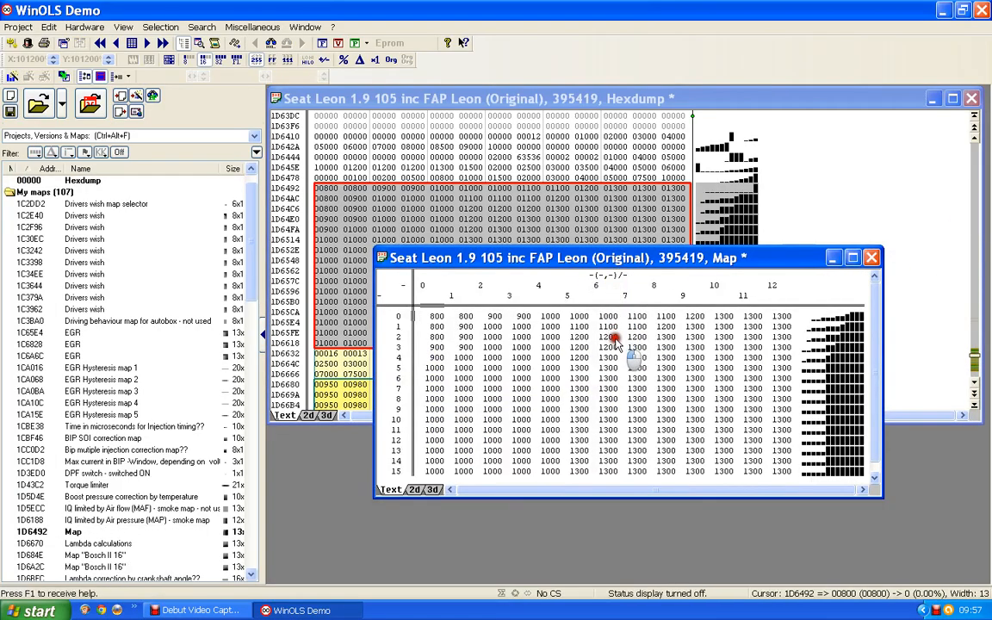
Step: Move the new map window aside and place the hexdump cursor at address 1D6478, on the row above the map data
{"action": "left_click_drag", "start_coordinate": [613, 264], "coordinate": [609, 347]}
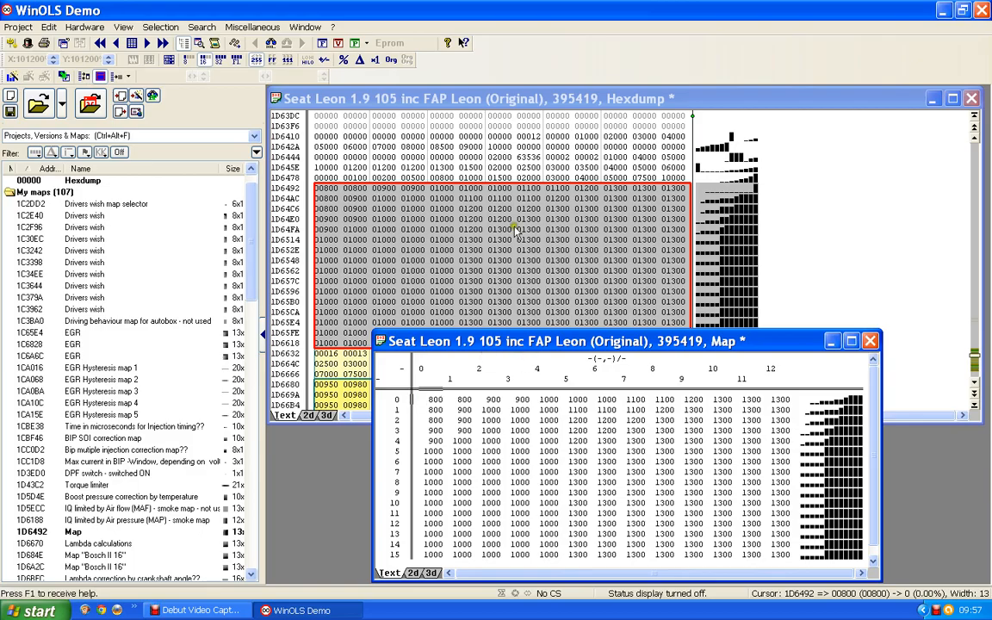
{"action": "left_click", "coordinate": [499, 178]}
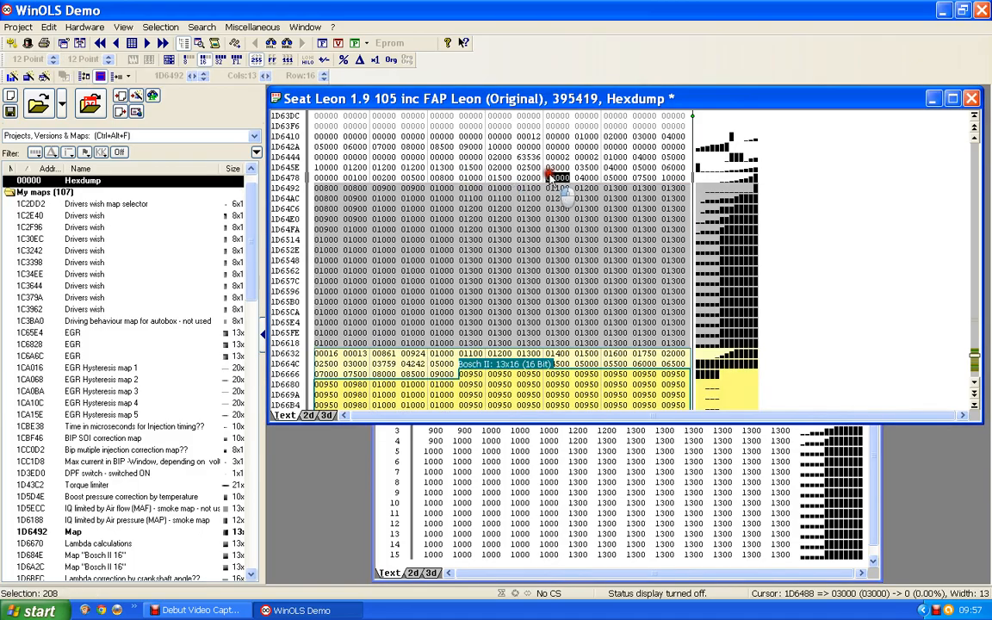
{"action": "left_click", "coordinate": [475, 179]}
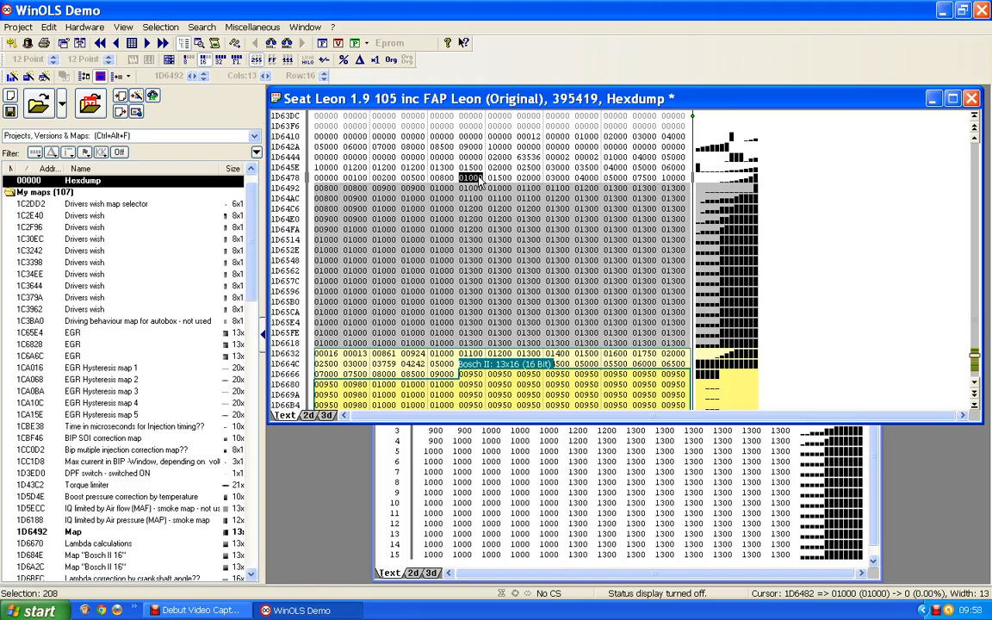
{"action": "left_click", "coordinate": [479, 181]}
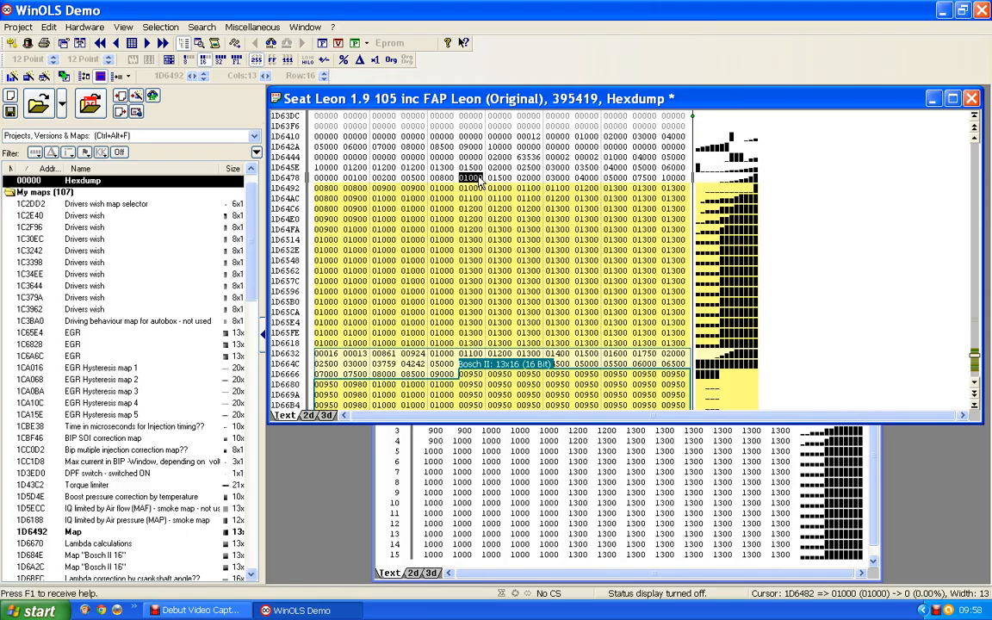
{"action": "left_click", "coordinate": [324, 179]}
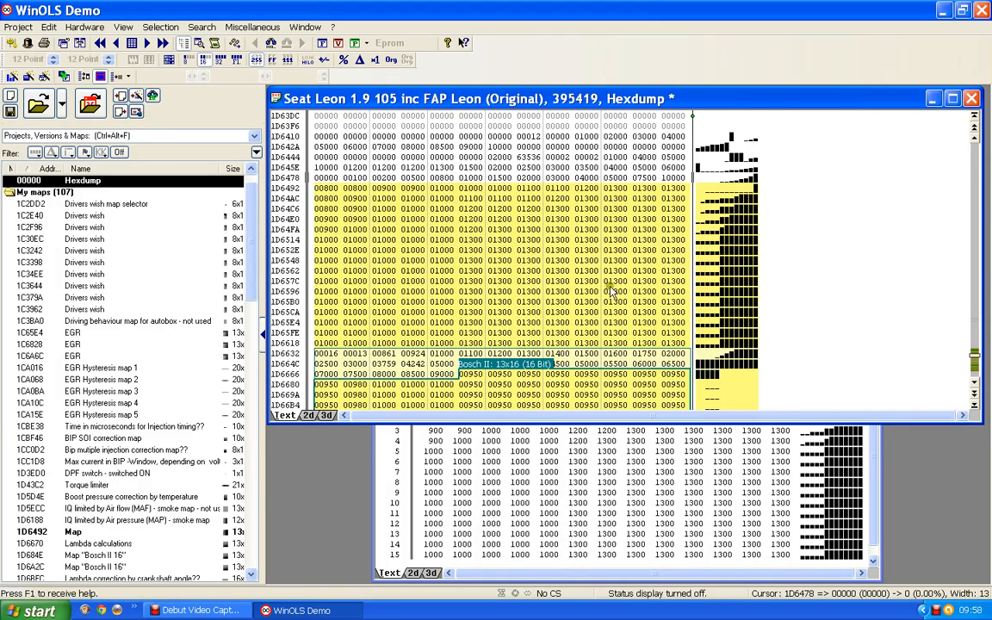
{"action": "left_click", "coordinate": [878, 517]}
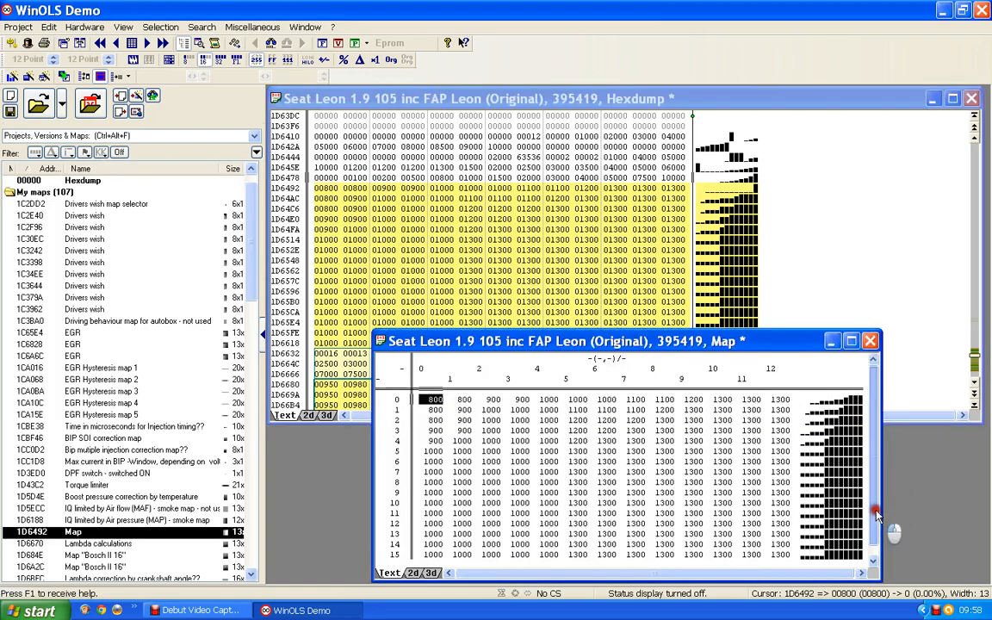
Step: Set the map's X-axis data source to Eprom with its start address taken from the hexdump cursor (1D6478)
{"action": "double_click", "coordinate": [738, 372]}
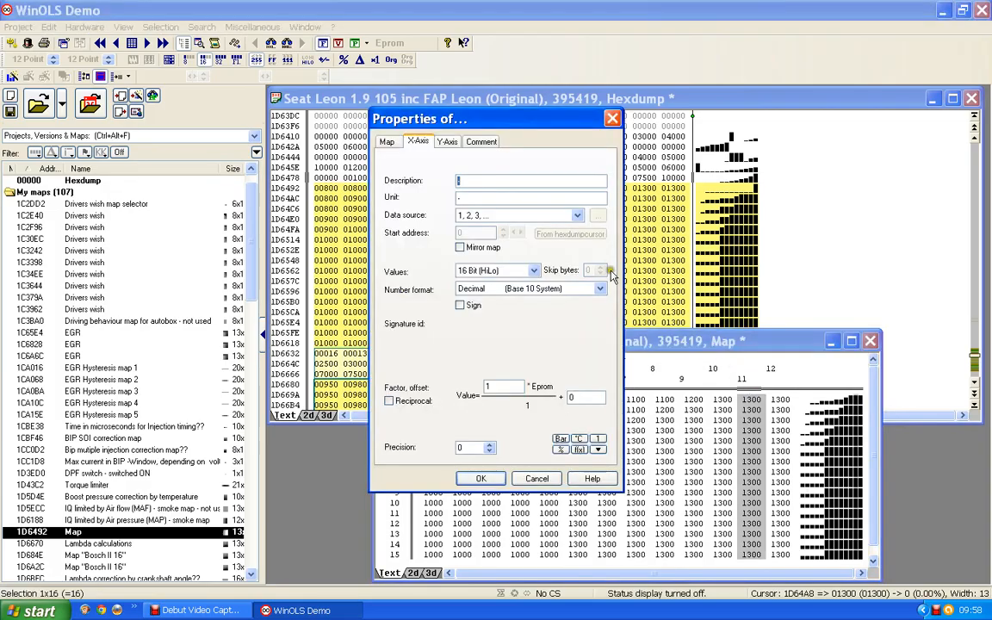
{"action": "left_click", "coordinate": [577, 216]}
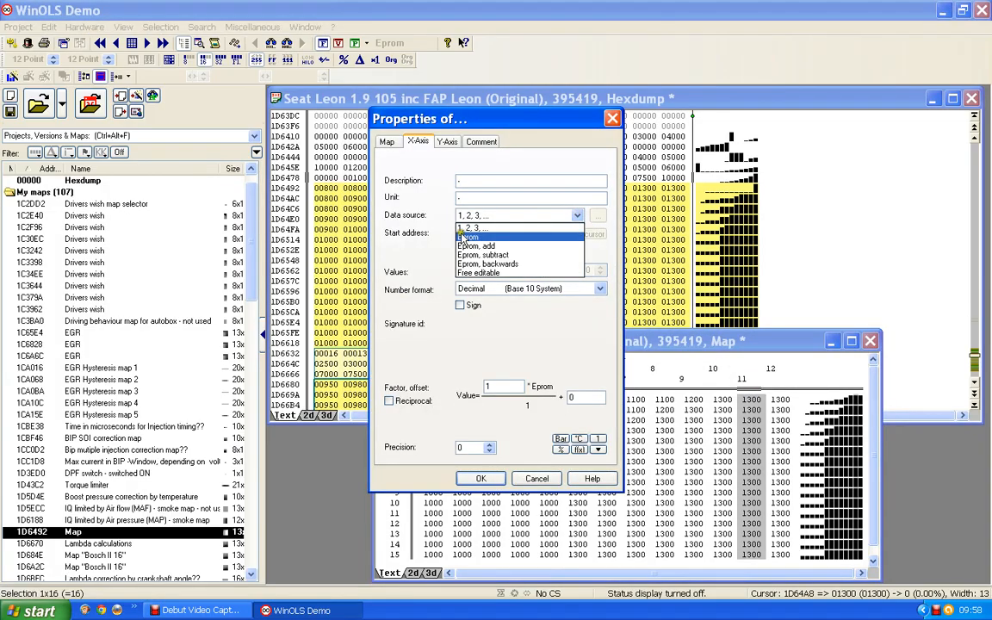
{"action": "left_click", "coordinate": [469, 238]}
{"action": "left_click", "coordinate": [569, 235]}
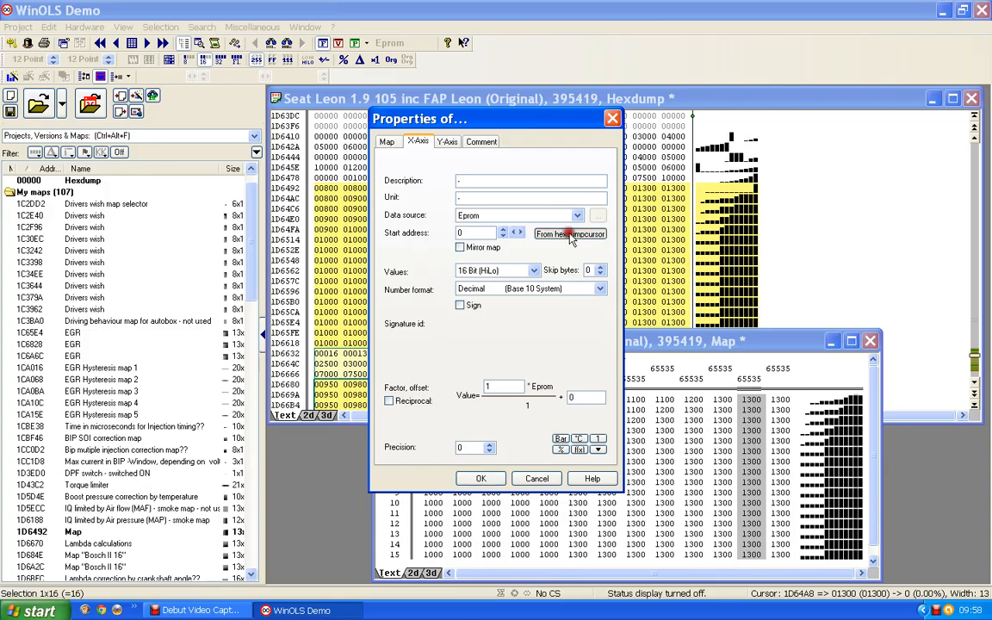
{"action": "left_click_drag", "start_coordinate": [493, 119], "coordinate": [875, 150]}
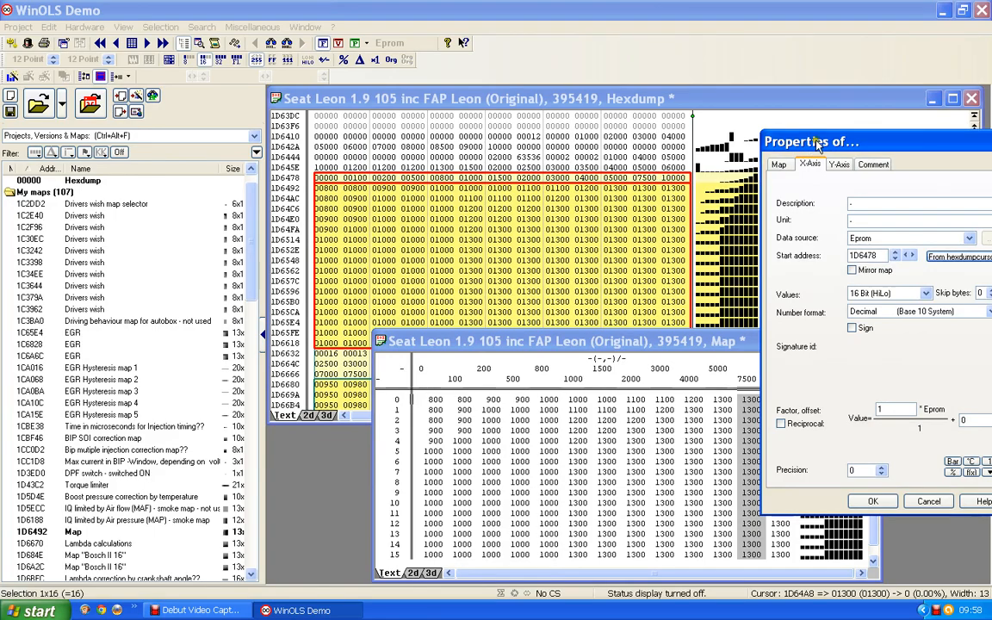
{"action": "left_click_drag", "start_coordinate": [797, 137], "coordinate": [587, 128]}
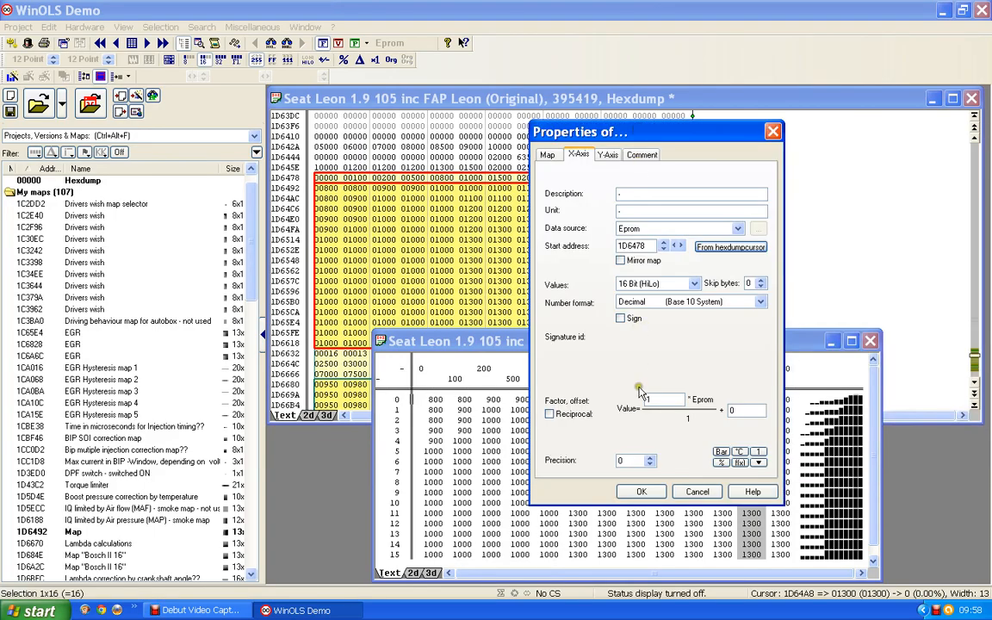
{"action": "left_click", "coordinate": [641, 492]}
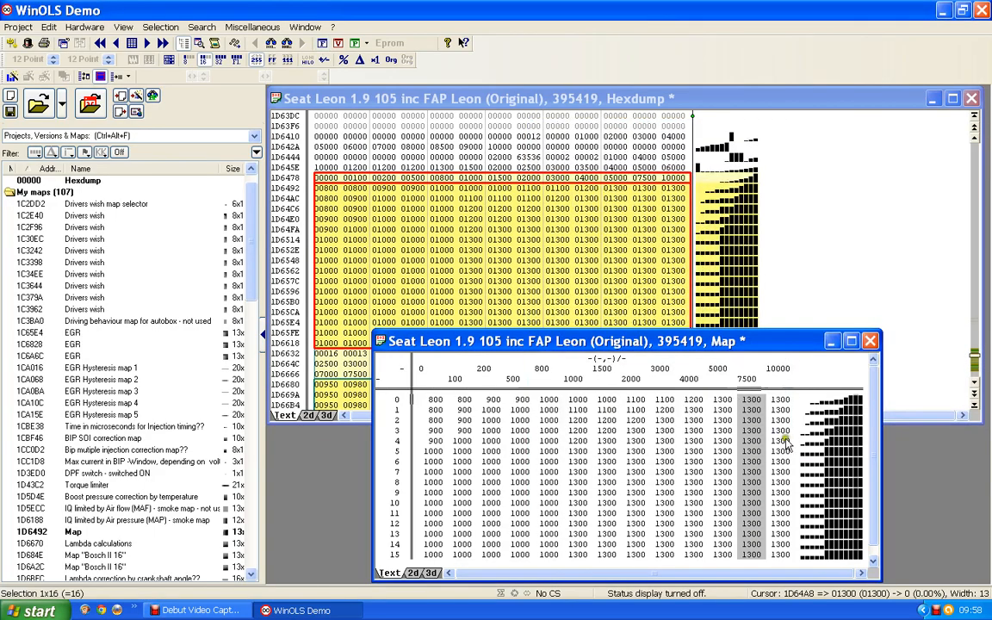
Step: Place the hexdump cursor at address 1D6458 for the Y-axis values
{"action": "left_click", "coordinate": [721, 381]}
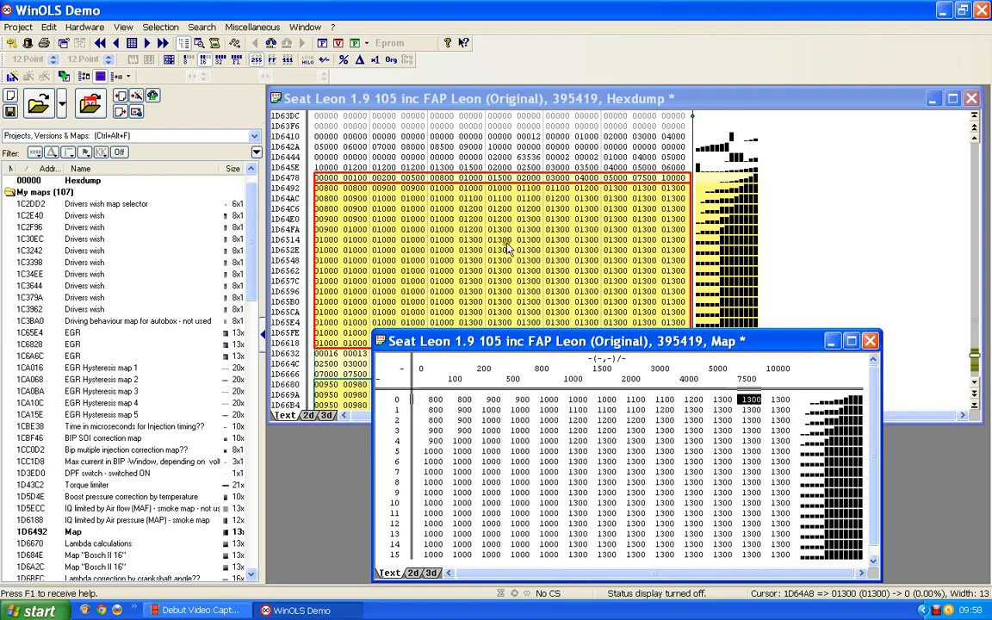
{"action": "left_click", "coordinate": [677, 169]}
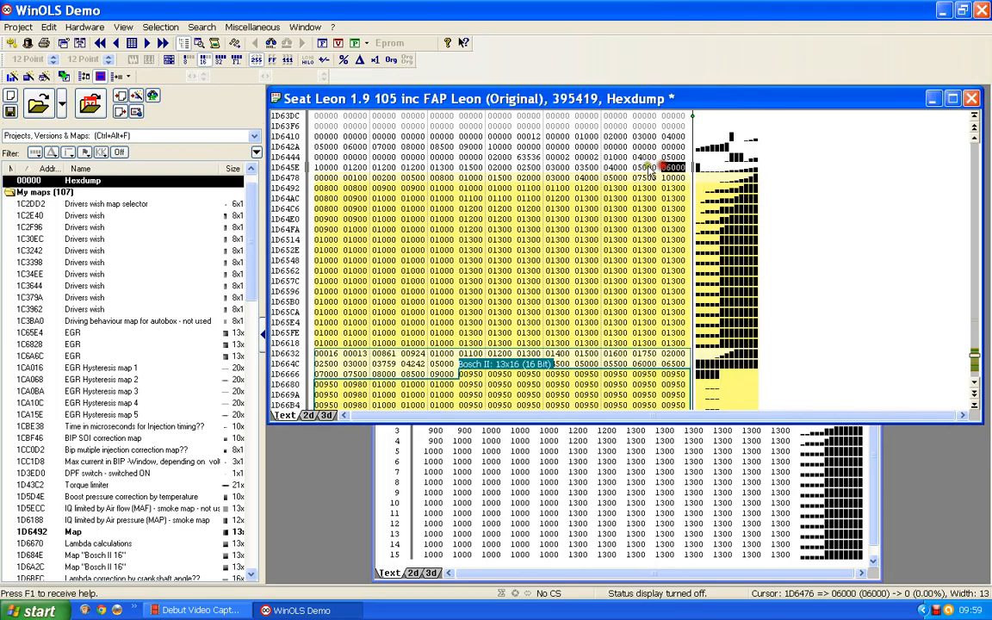
{"action": "left_click", "coordinate": [644, 168]}
{"action": "left_click", "coordinate": [612, 169]}
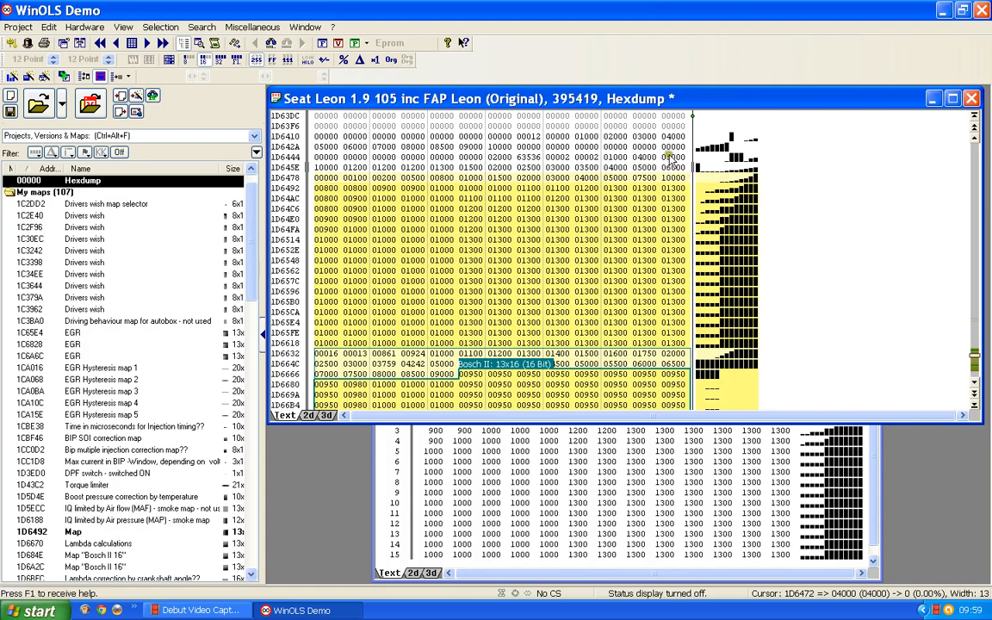
{"action": "left_click", "coordinate": [610, 156]}
Step: Set the map's Y-axis data source to Eprom with its start address taken from the hexdump cursor (1D6458)
{"action": "left_click", "coordinate": [385, 464]}
{"action": "double_click", "coordinate": [386, 466]}
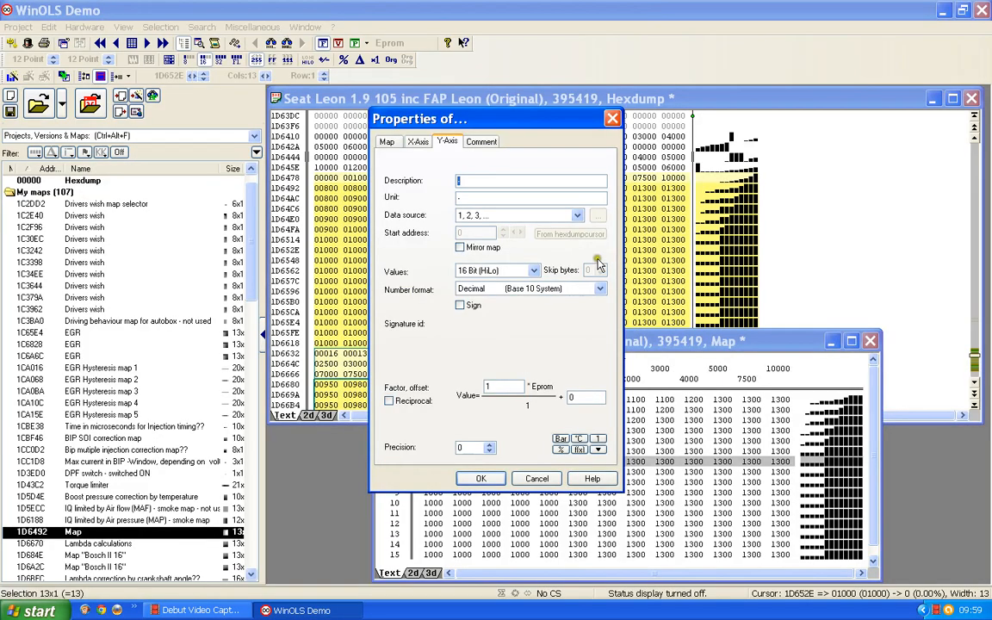
{"action": "left_click", "coordinate": [576, 215]}
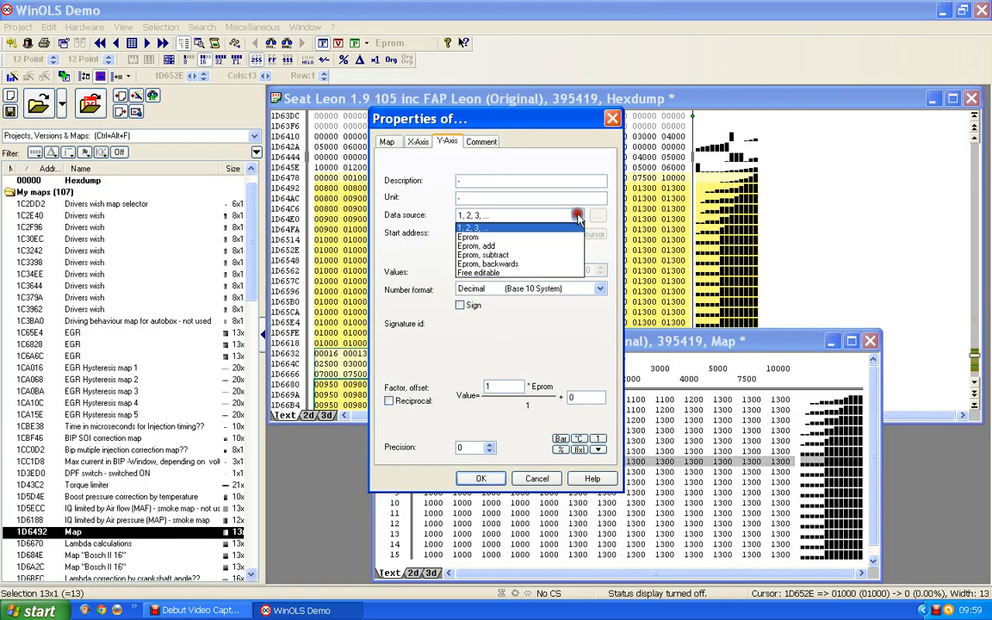
{"action": "left_click", "coordinate": [469, 238]}
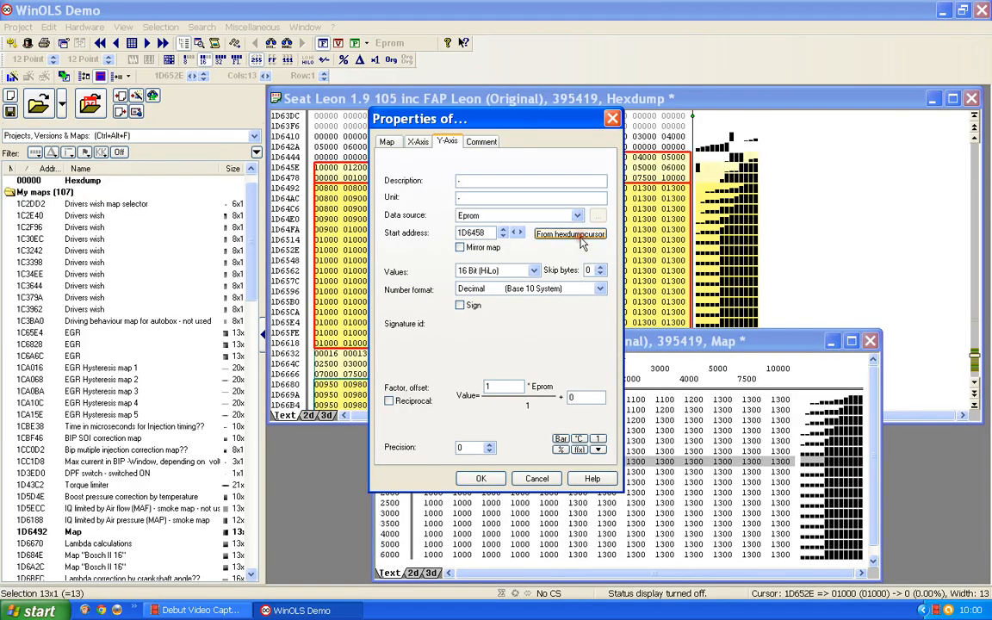
{"action": "left_click", "coordinate": [481, 478]}
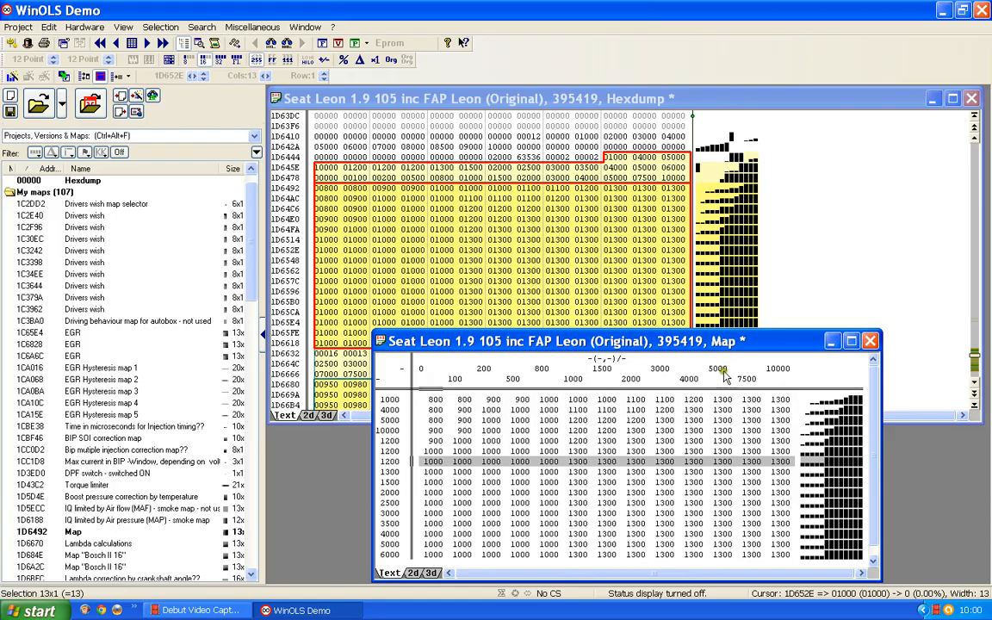
Step: Describe the X-axis as Mass Air Flow and set its factor to 0.1
{"action": "double_click", "coordinate": [684, 370]}
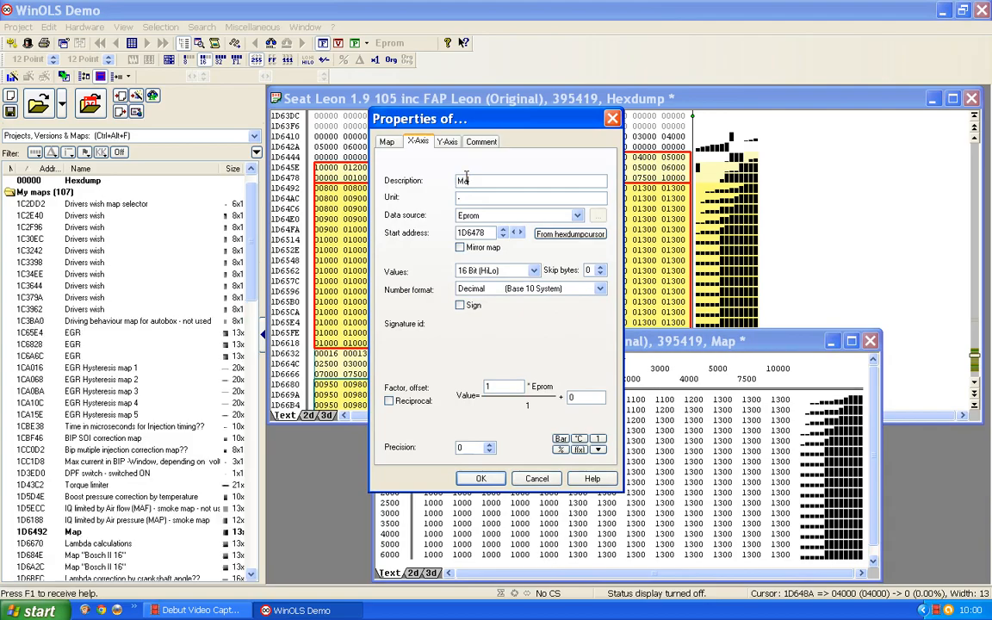
{"action": "left_click", "coordinate": [466, 175]}
{"action": "type", "text": "Mass Air Flow"}
{"action": "left_click_drag", "start_coordinate": [495, 389], "coordinate": [448, 412]}
{"action": "type", "text": "0.1"}
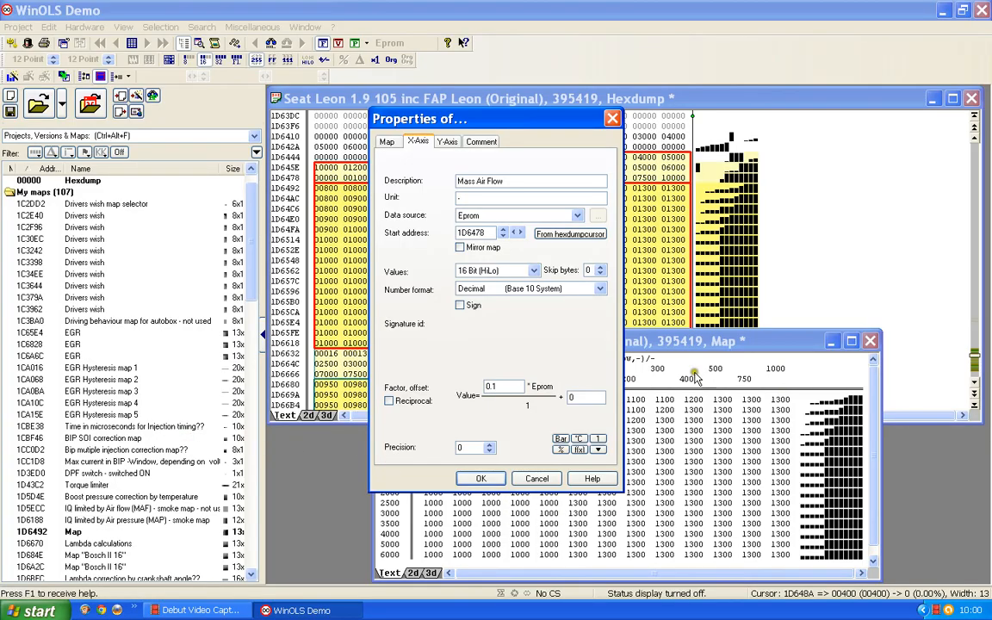
{"action": "left_click", "coordinate": [476, 478]}
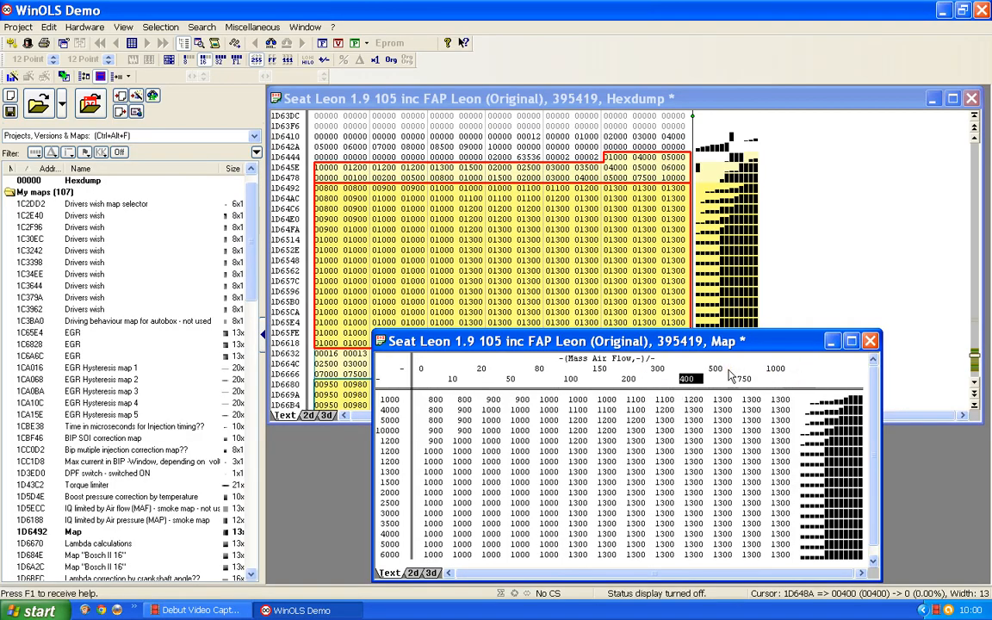
Step: Open the map's properties and name the map "Lambda calculation - not used"
{"action": "double_click", "coordinate": [543, 482]}
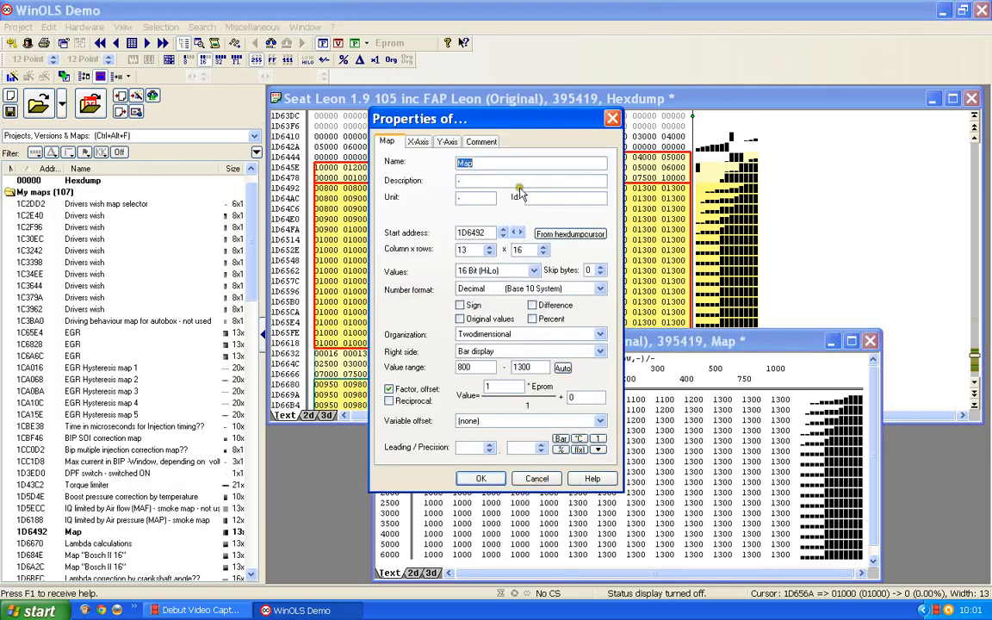
{"action": "type", "text": "Lambda cal"}
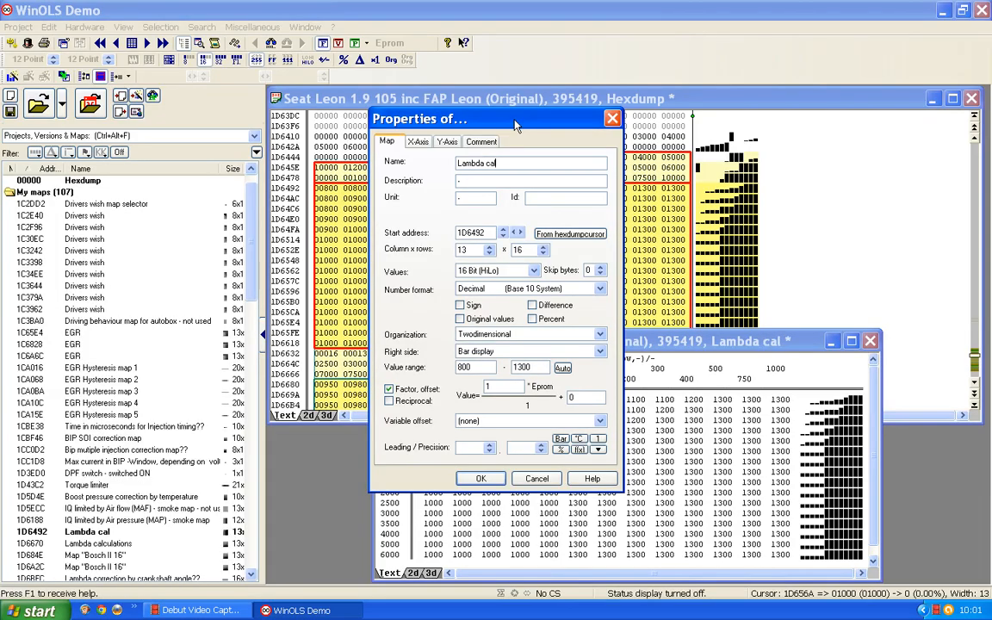
{"action": "type", "text": "culation - not use"}
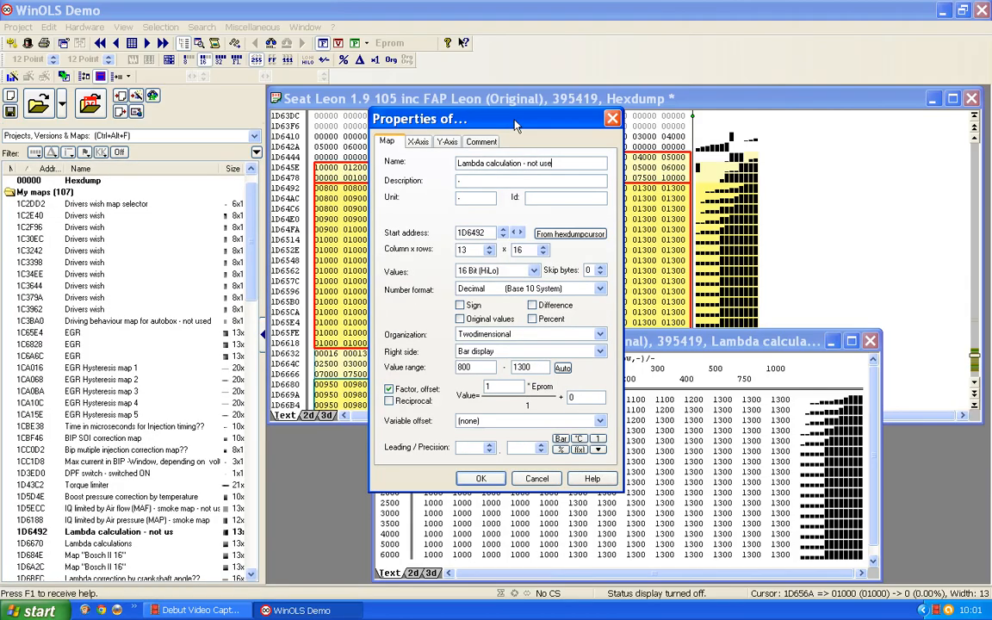
{"action": "type", "text": "d"}
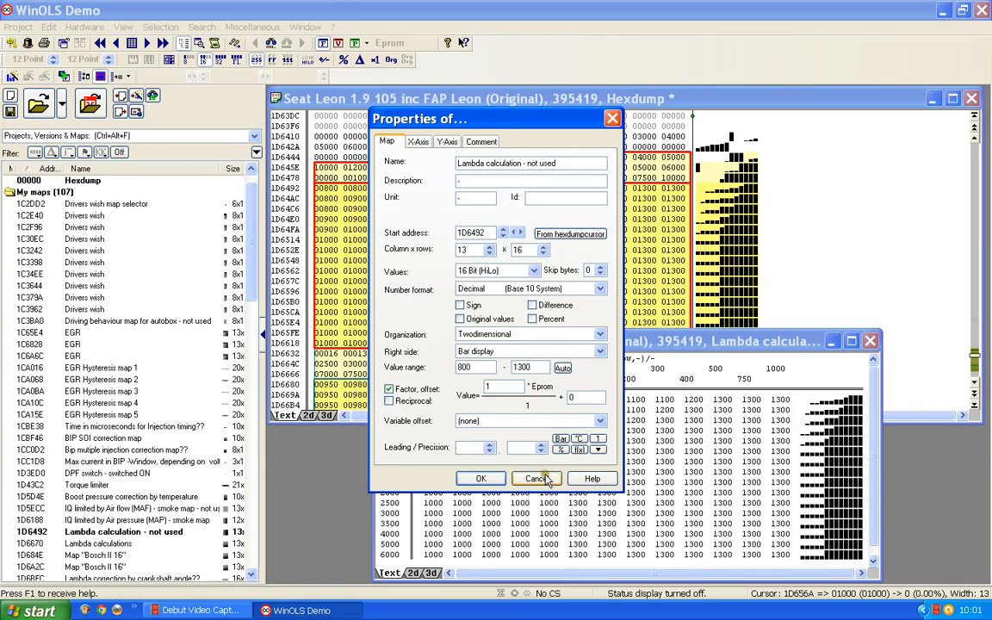
Step: Set the map values' factor to 0.001 and the precision to 3 decimals, then confirm the properties
{"action": "left_click_drag", "start_coordinate": [495, 388], "coordinate": [452, 389]}
{"action": "type", "text": "0.001"}
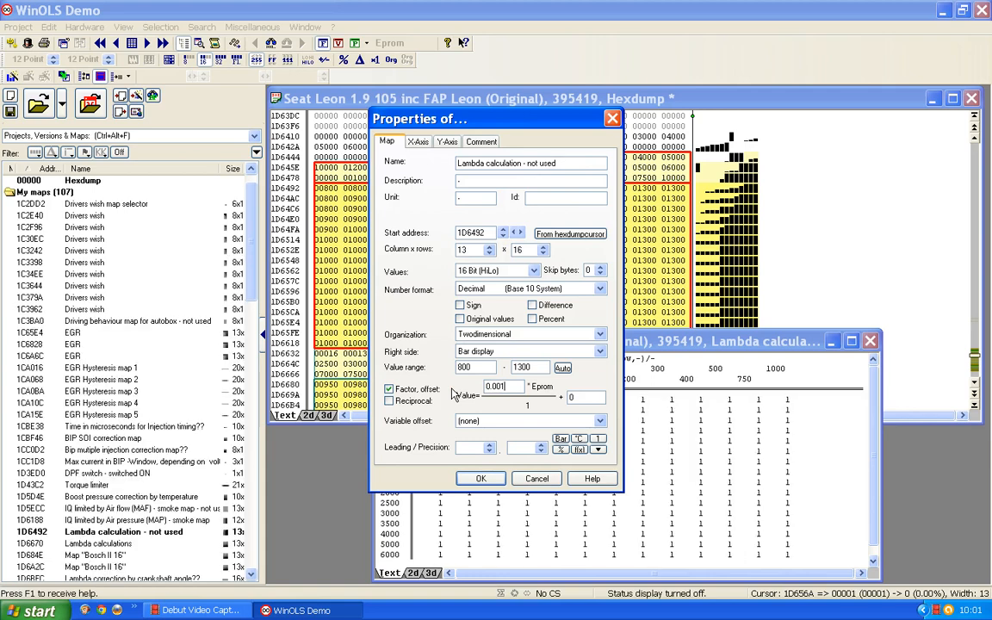
{"action": "left_click", "coordinate": [542, 450]}
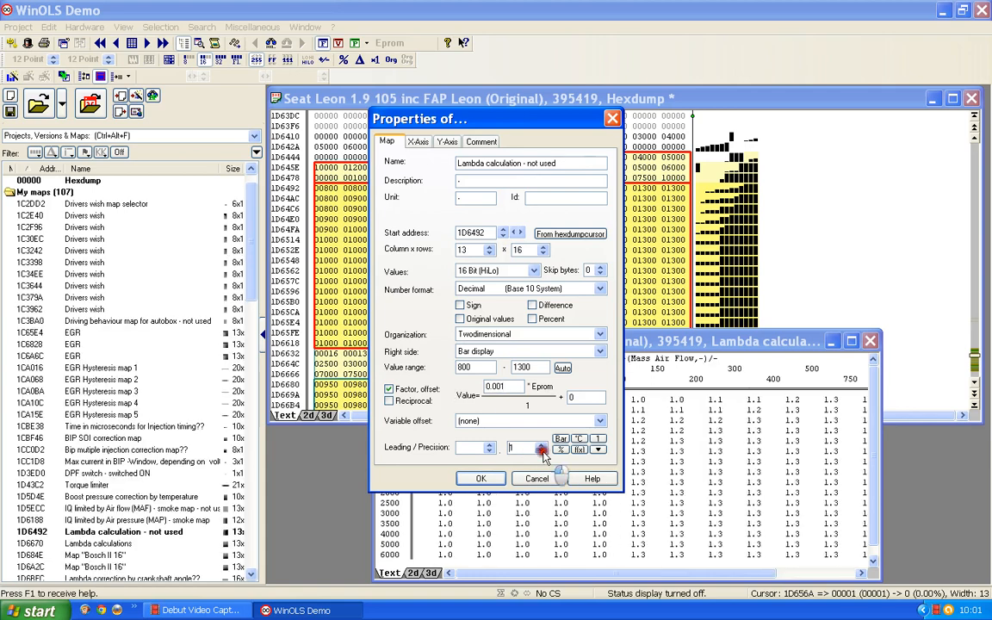
{"action": "left_click", "coordinate": [543, 450]}
{"action": "left_click", "coordinate": [542, 450]}
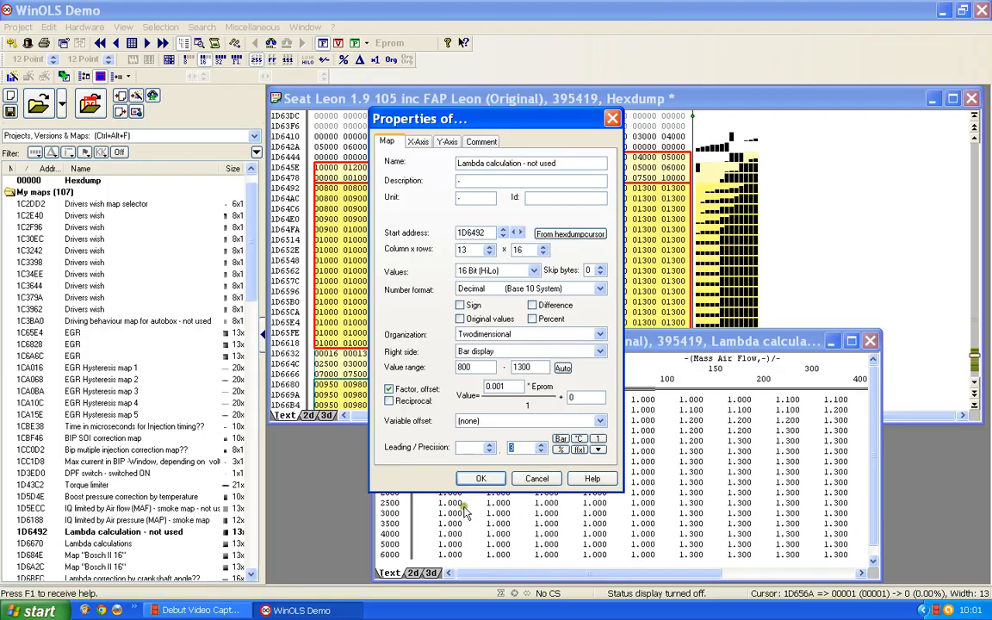
{"action": "left_click", "coordinate": [475, 477]}
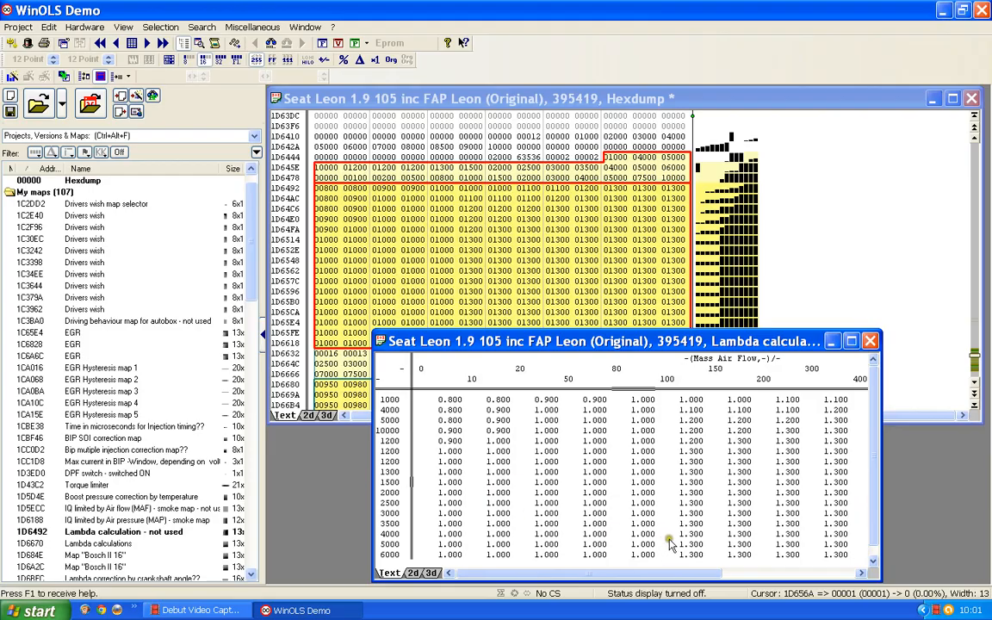
Step: Move and widen the map window to review all the scaled lambda values, then close it
{"action": "left_click_drag", "start_coordinate": [613, 341], "coordinate": [569, 155]}
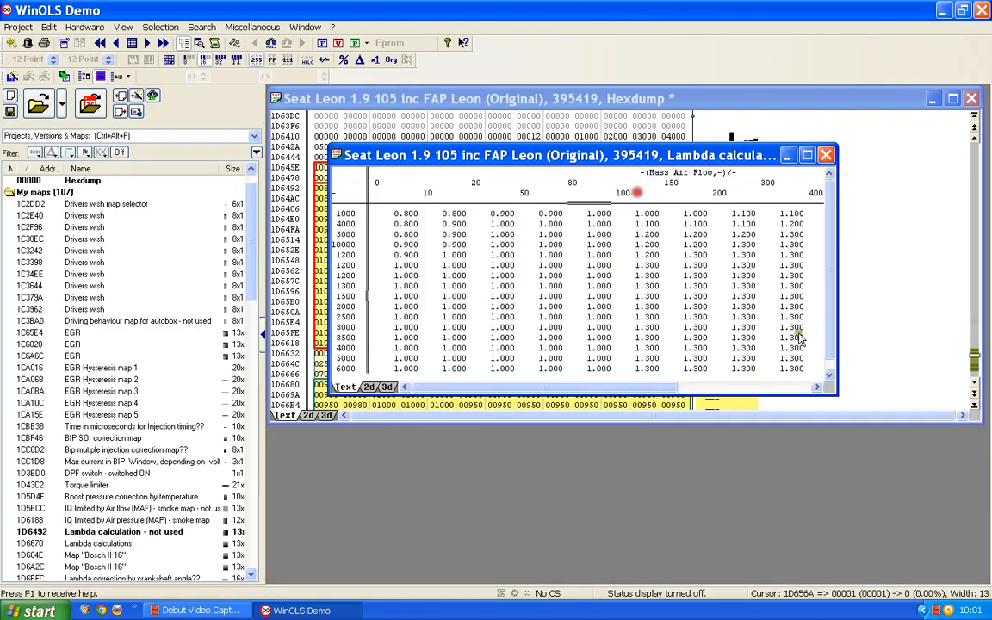
{"action": "left_click_drag", "start_coordinate": [883, 315], "coordinate": [963, 315]}
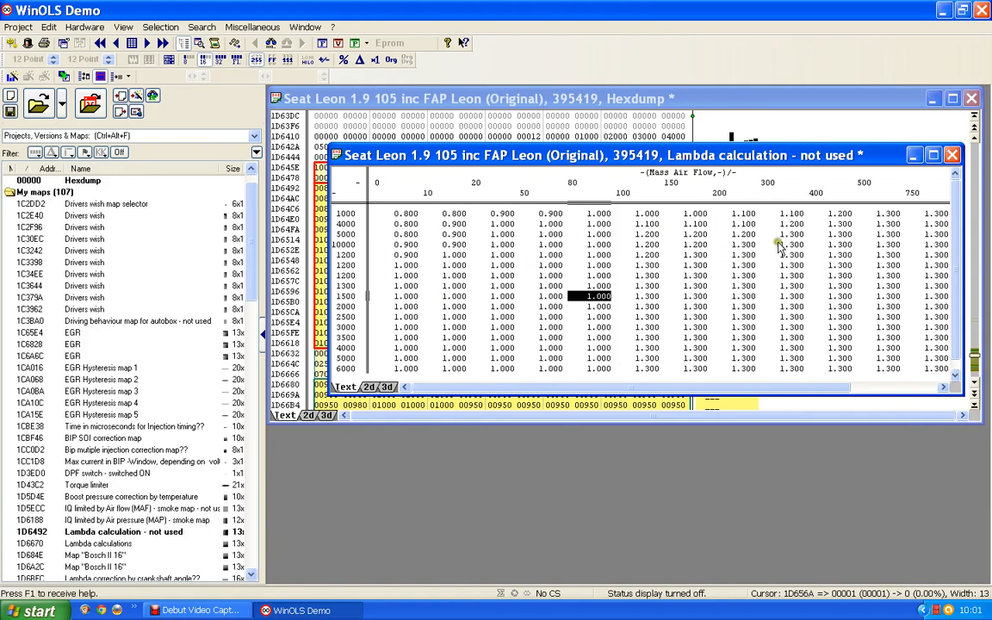
{"action": "left_click", "coordinate": [952, 156]}
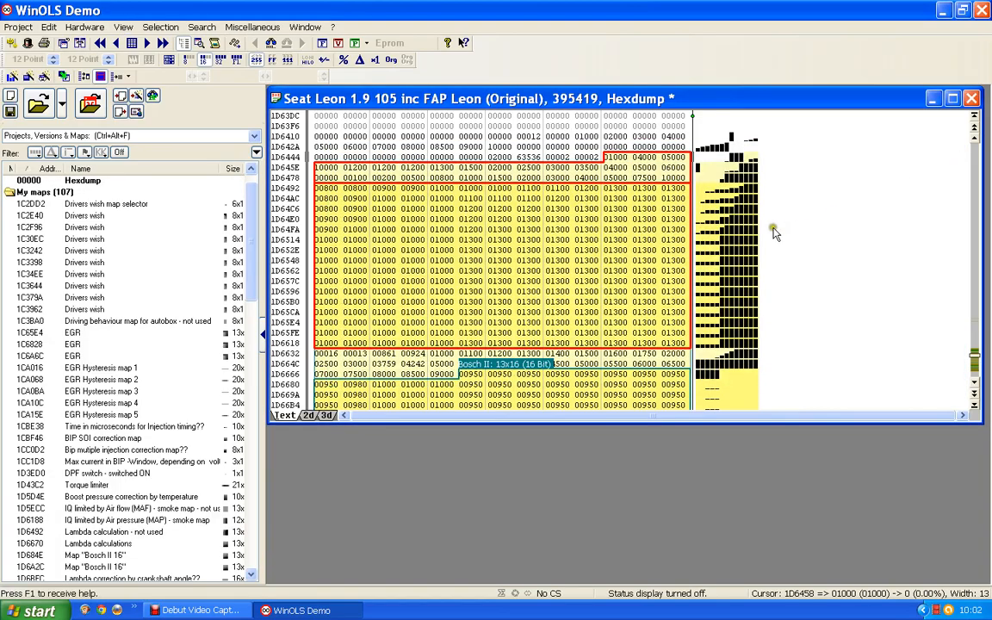
Step: Inspect the hexdump cells just before the map's axis data and inside the map block
{"action": "left_click", "coordinate": [561, 159]}
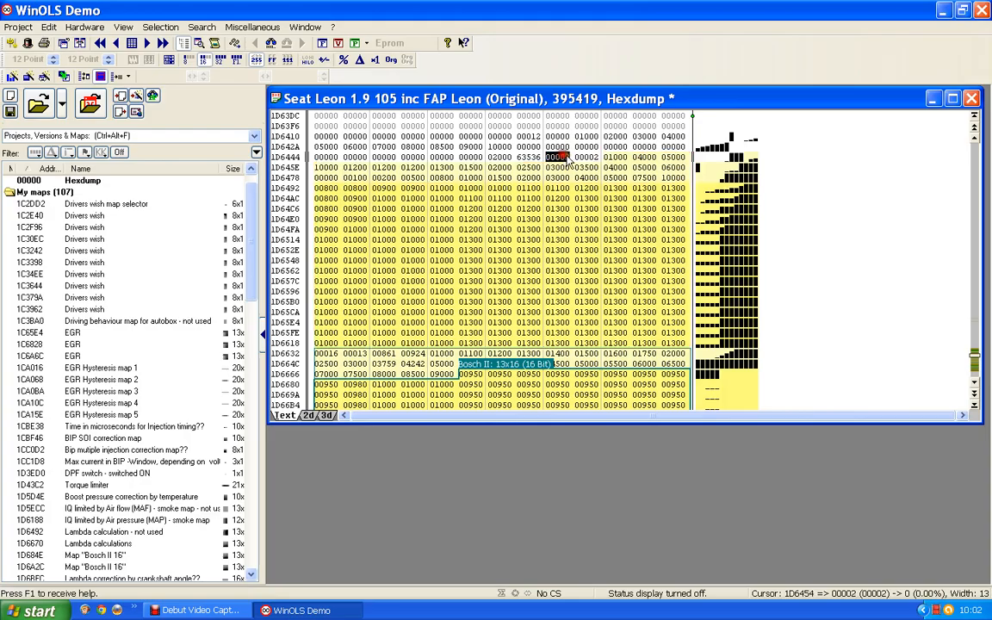
{"action": "left_click", "coordinate": [584, 160]}
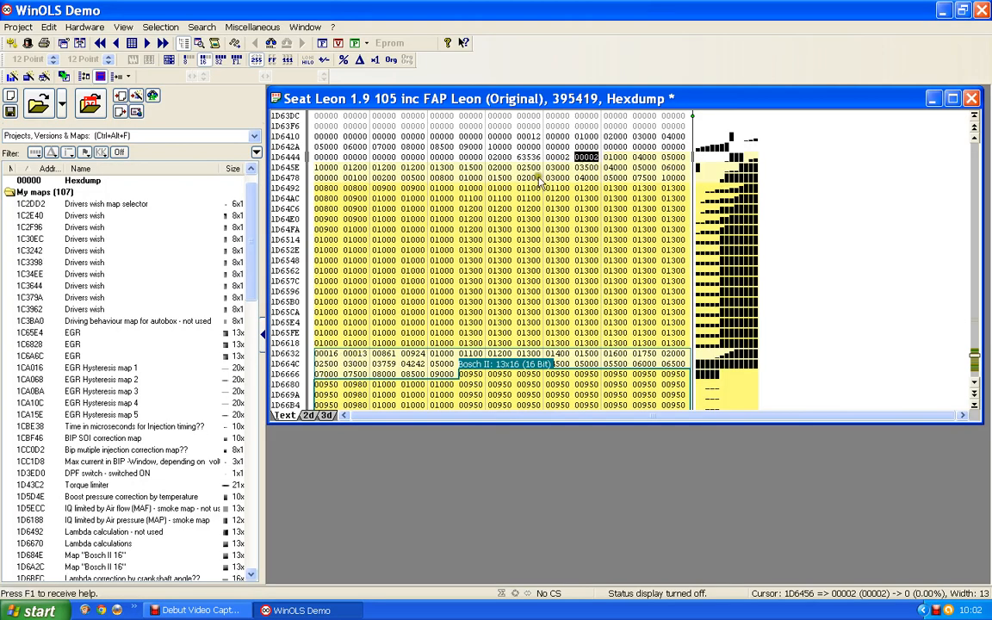
{"action": "left_click", "coordinate": [560, 157]}
{"action": "left_click", "coordinate": [589, 156]}
{"action": "left_click", "coordinate": [515, 230]}
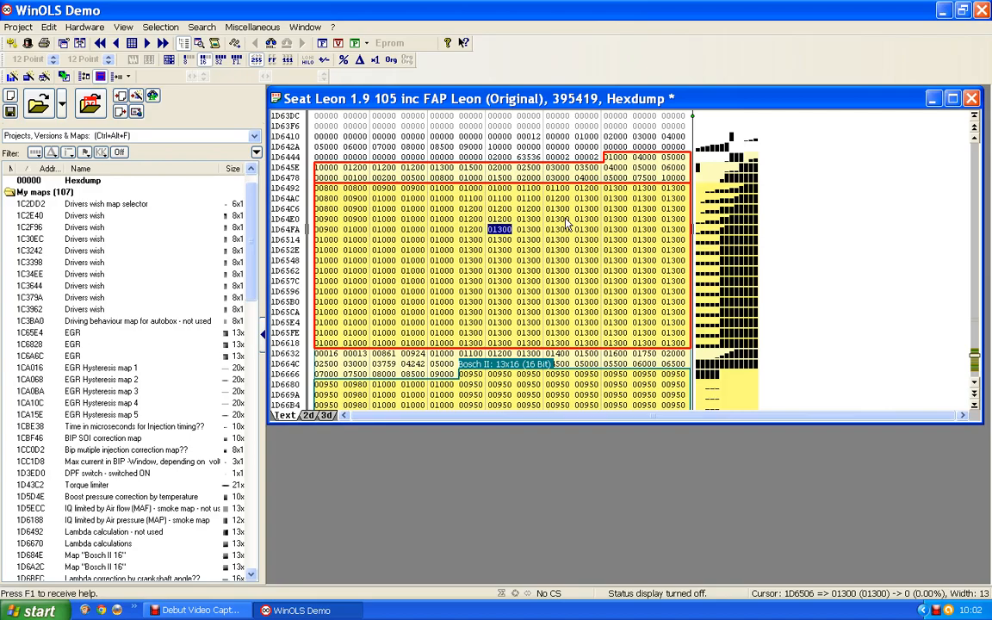
Step: Switch the hexdump to the 2D view and examine the data curves for further map candidates
{"action": "left_click", "coordinate": [308, 415]}
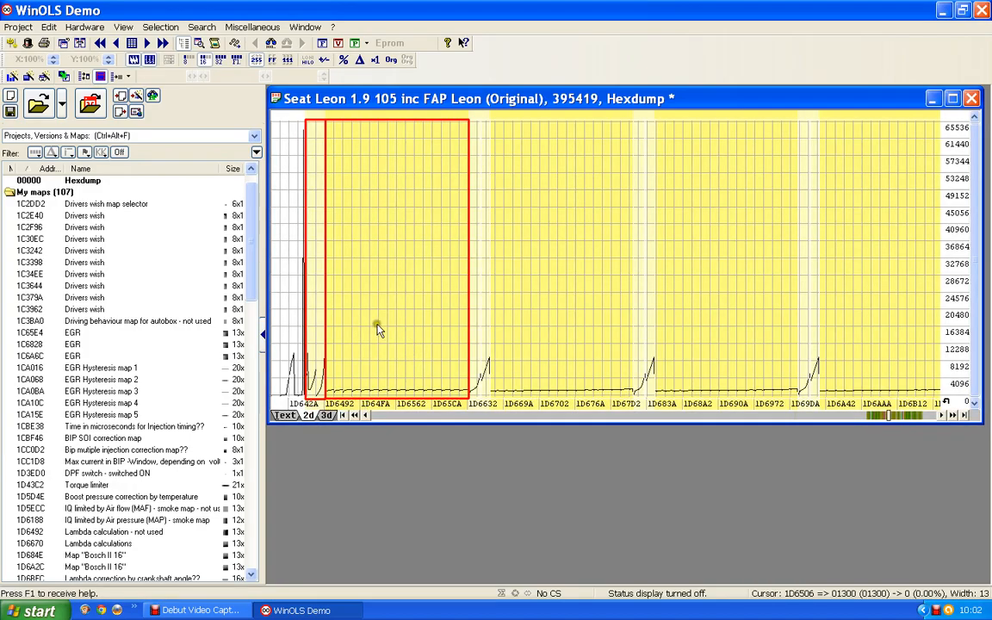
{"action": "left_click", "coordinate": [584, 243]}
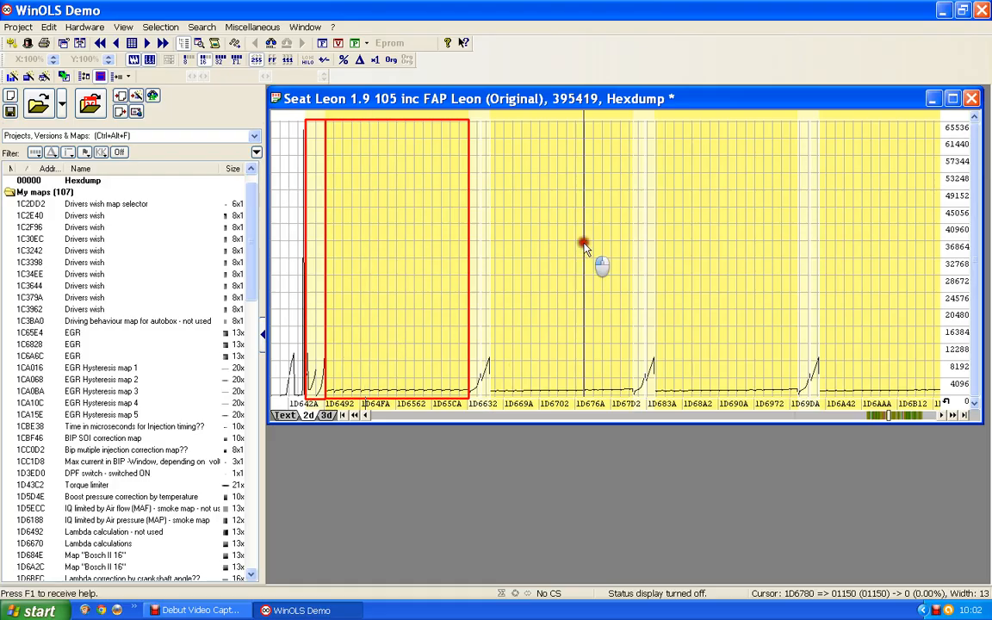
{"action": "left_click", "coordinate": [713, 247]}
{"action": "left_click", "coordinate": [866, 257]}
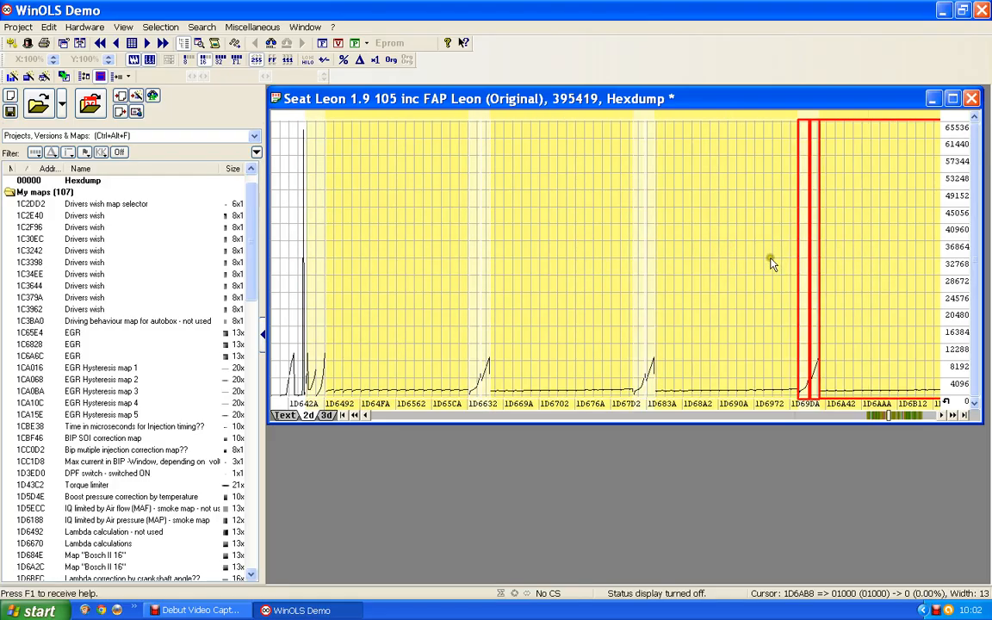
{"action": "left_click", "coordinate": [728, 265]}
{"action": "left_click", "coordinate": [535, 262]}
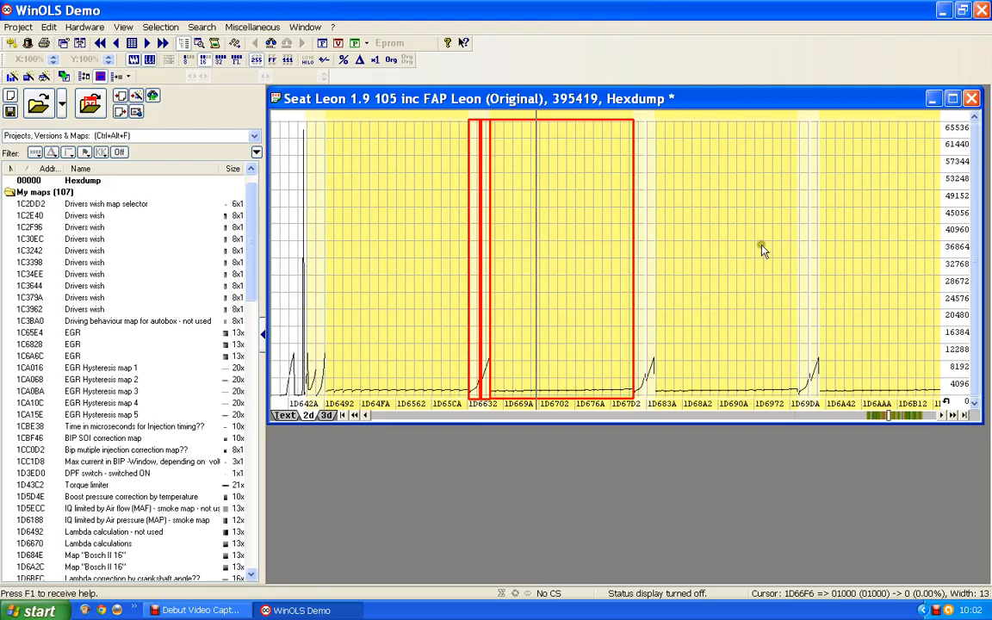
{"action": "left_click", "coordinate": [564, 249]}
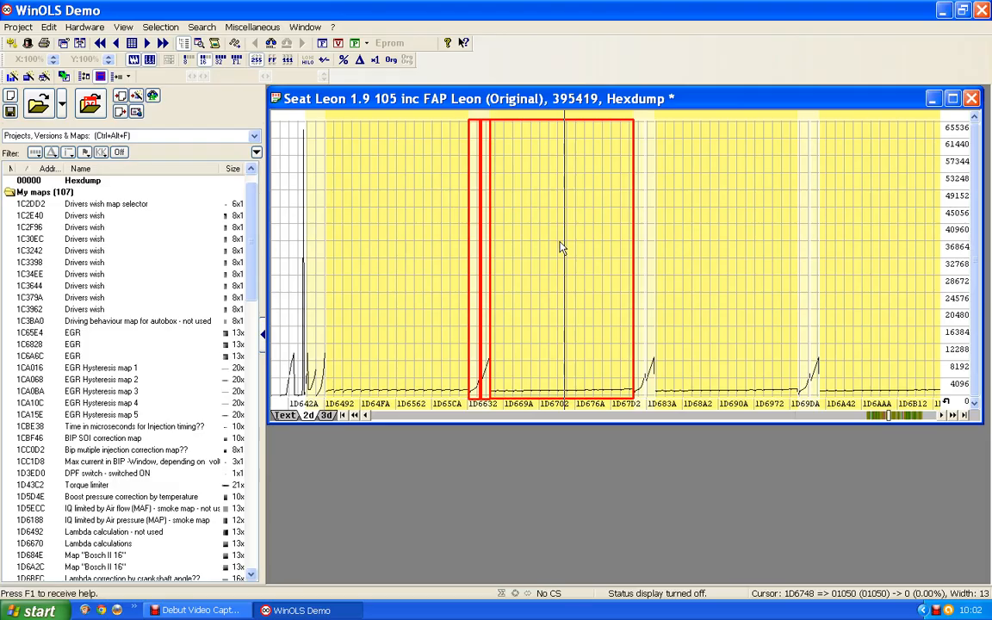